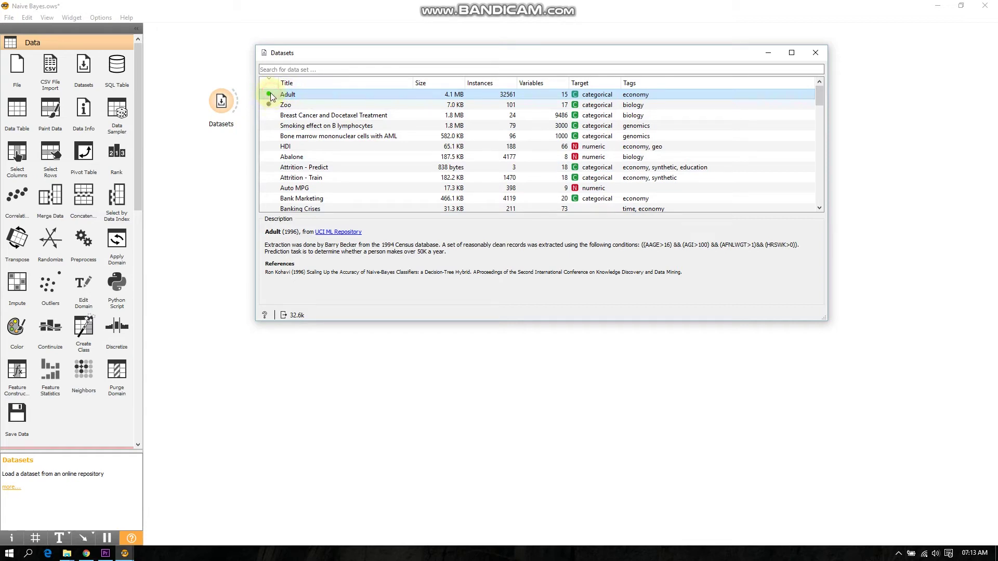
- Choose the Adult dataset in Datasets and feed its data into a new Test and Score widget
click(268, 94)
click(815, 52)
drag(239, 101, 291, 104)
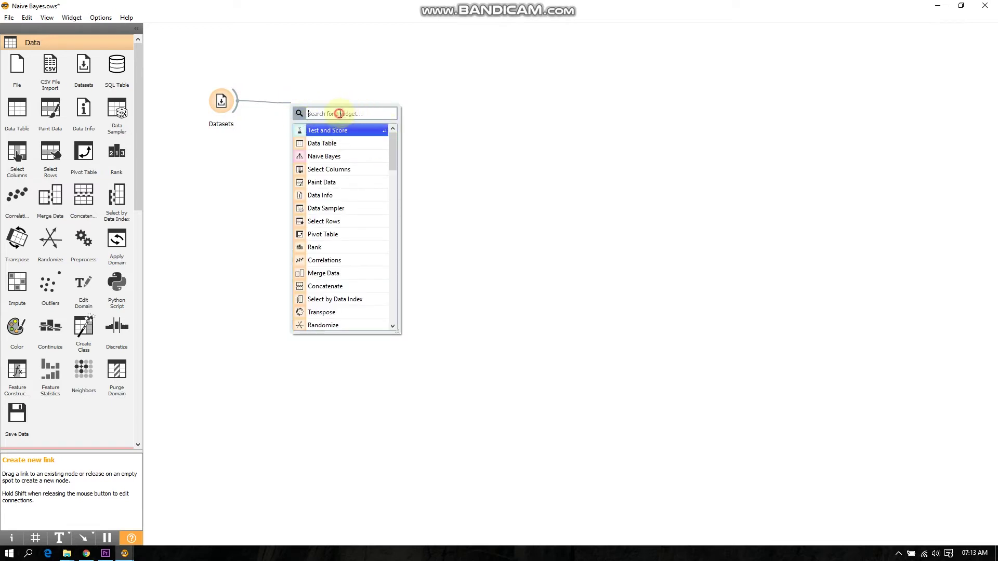
text(tes)
click(336, 130)
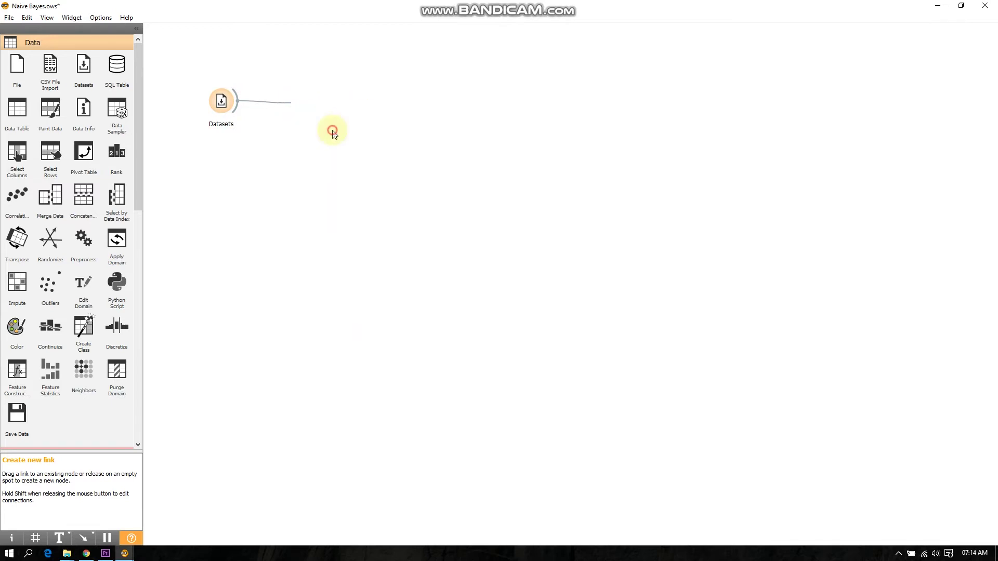
- Add a Naive Bayes widget as the learner input of Test and Score
drag(304, 105, 236, 173)
text(naiv)
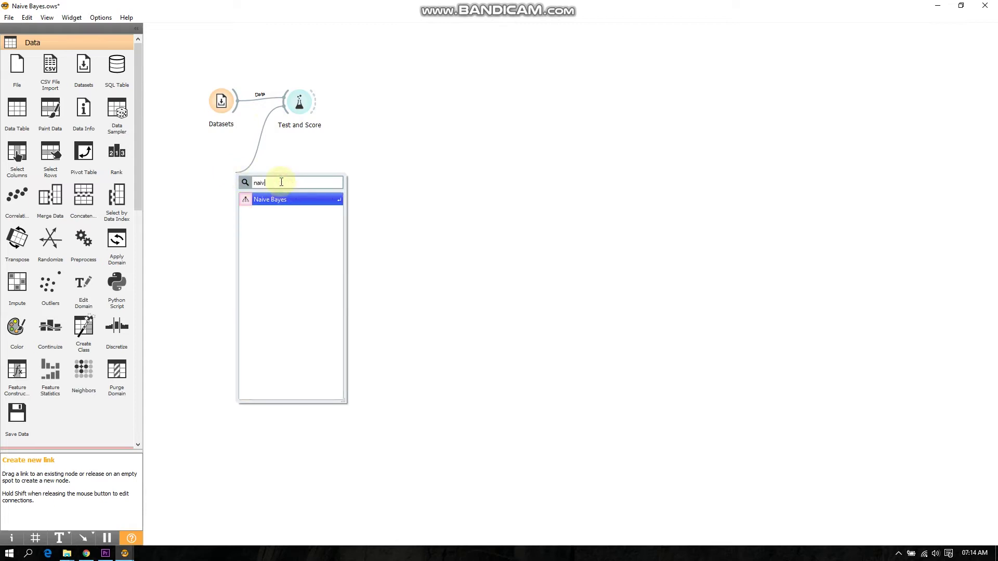
click(275, 205)
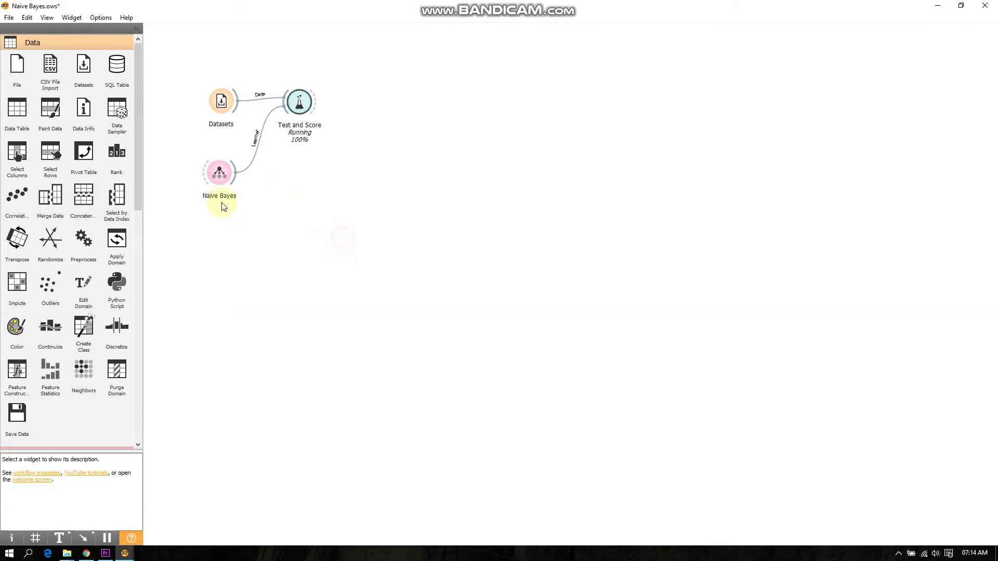
- Send the evaluation results of Test and Score to a new Confusion Matrix widget placed beside it
drag(299, 101, 367, 115)
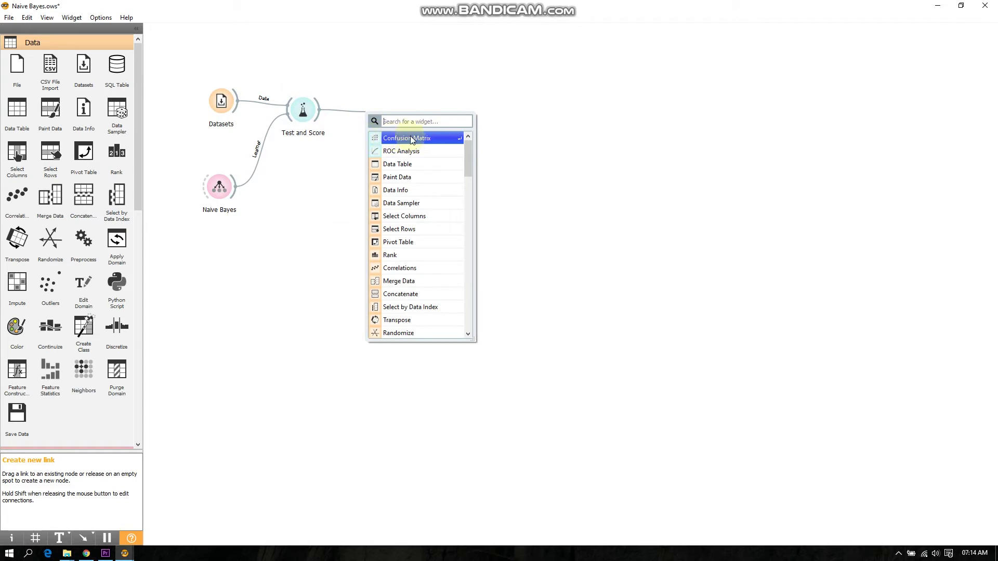
click(410, 138)
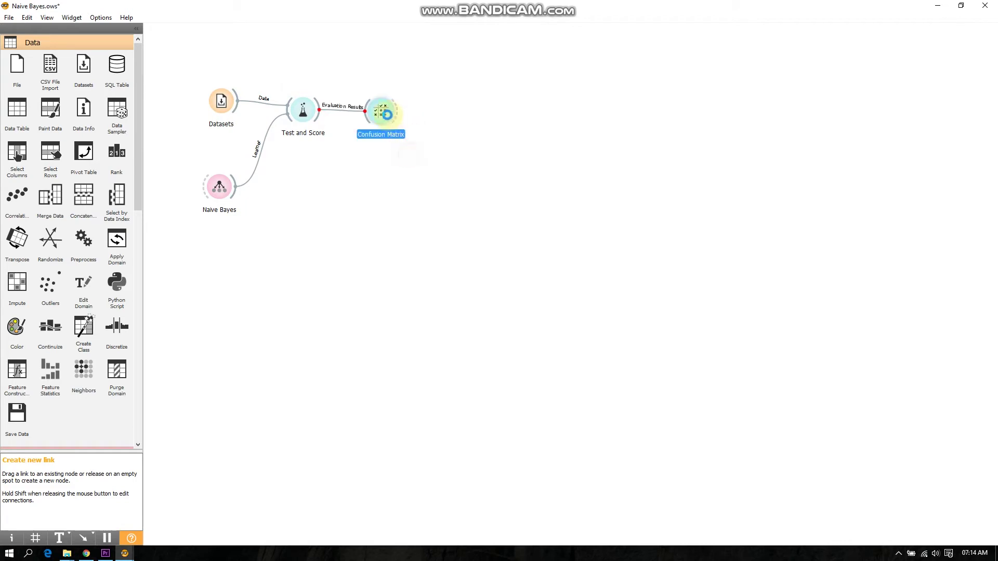
drag(381, 116, 388, 115)
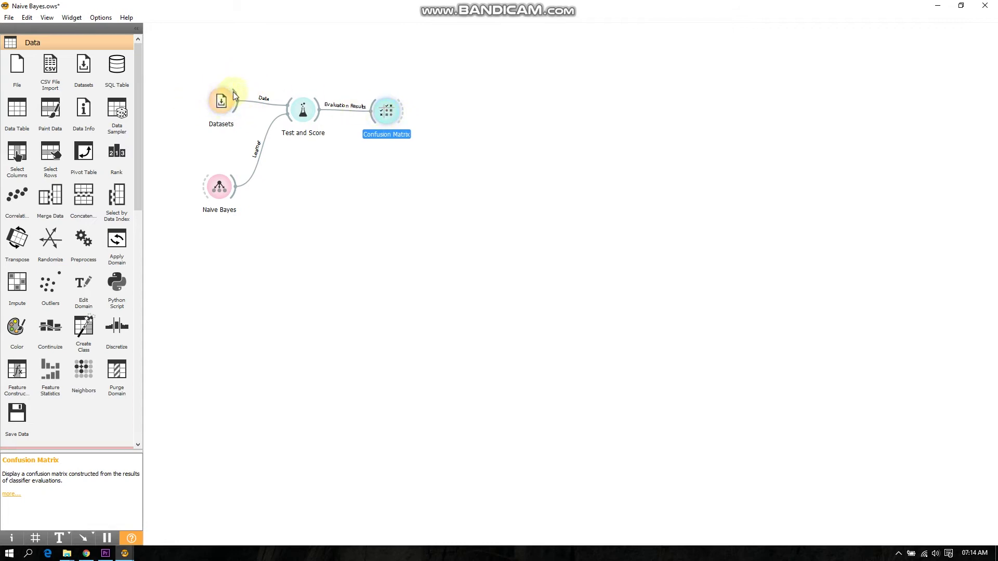
- Attach a Data Table widget to Datasets, placed above Test and Score
drag(235, 93, 264, 61)
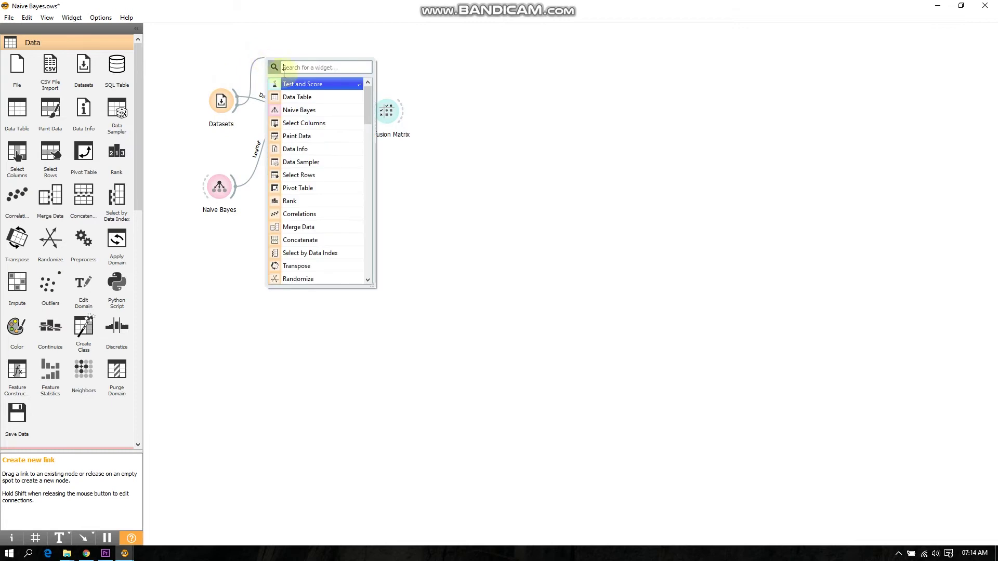
click(292, 98)
click(427, 74)
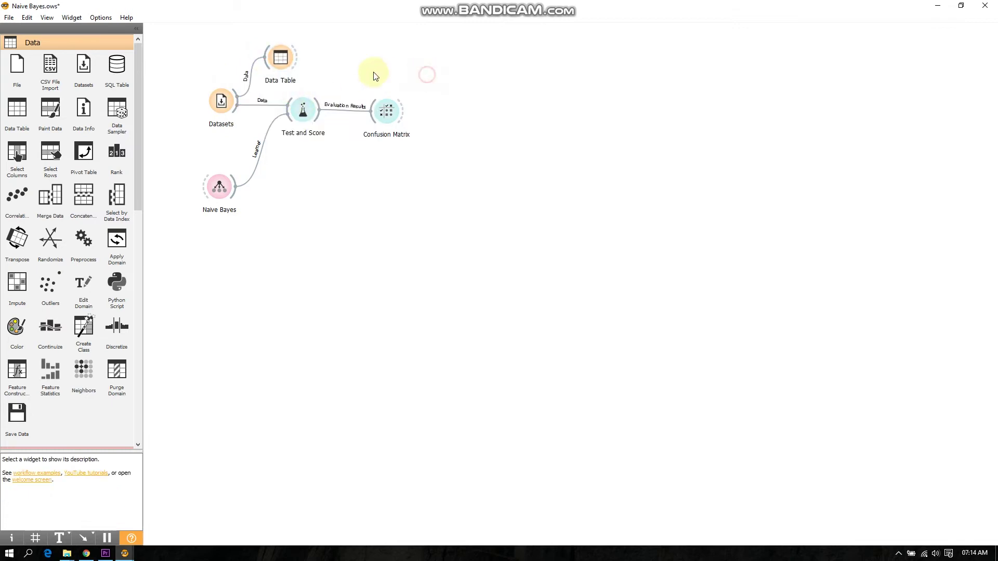
- Open the Data Table attached to Datasets and examine the target column y in individual rows
double_click(286, 55)
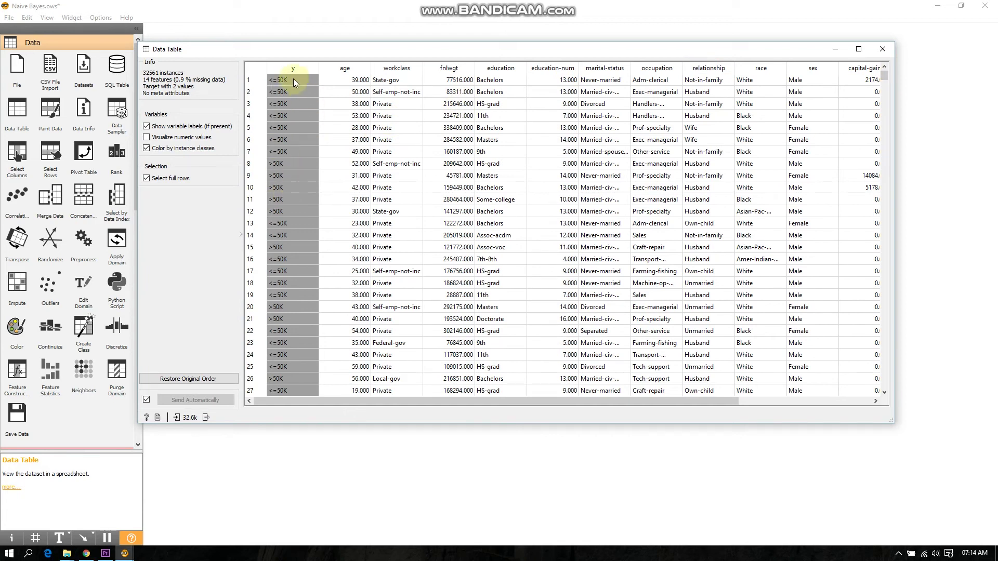
click(289, 129)
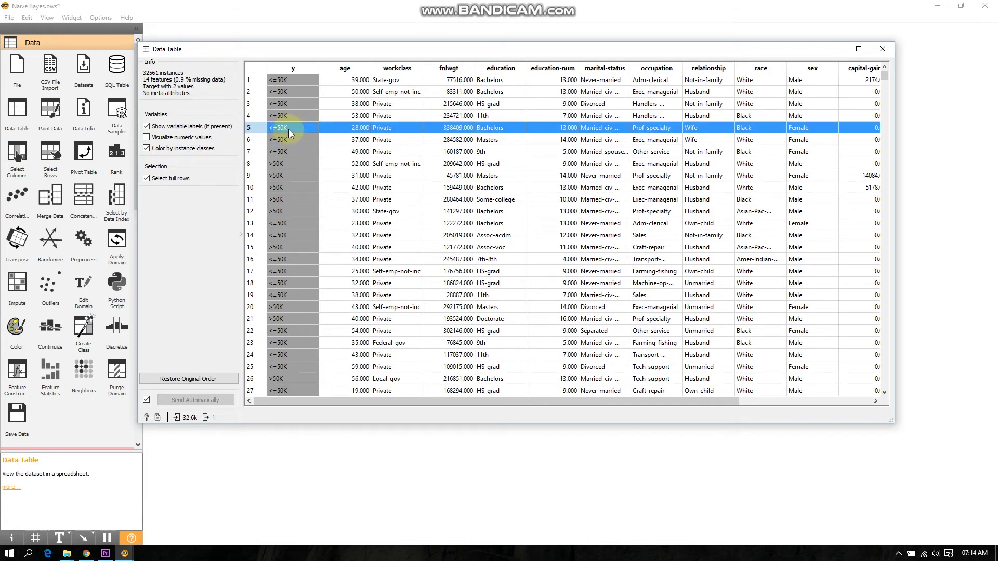
click(283, 188)
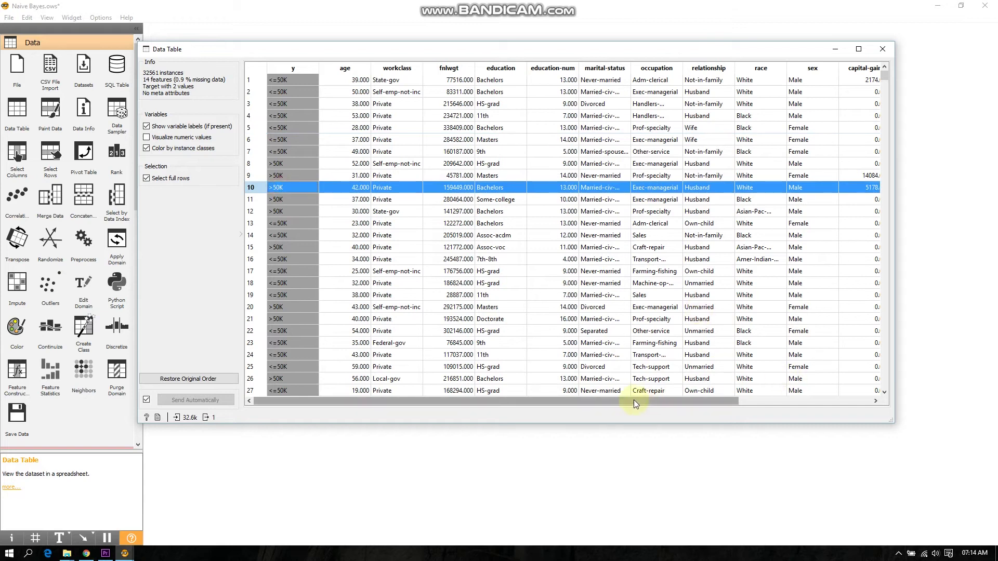
drag(634, 400, 641, 400)
drag(885, 78, 887, 57)
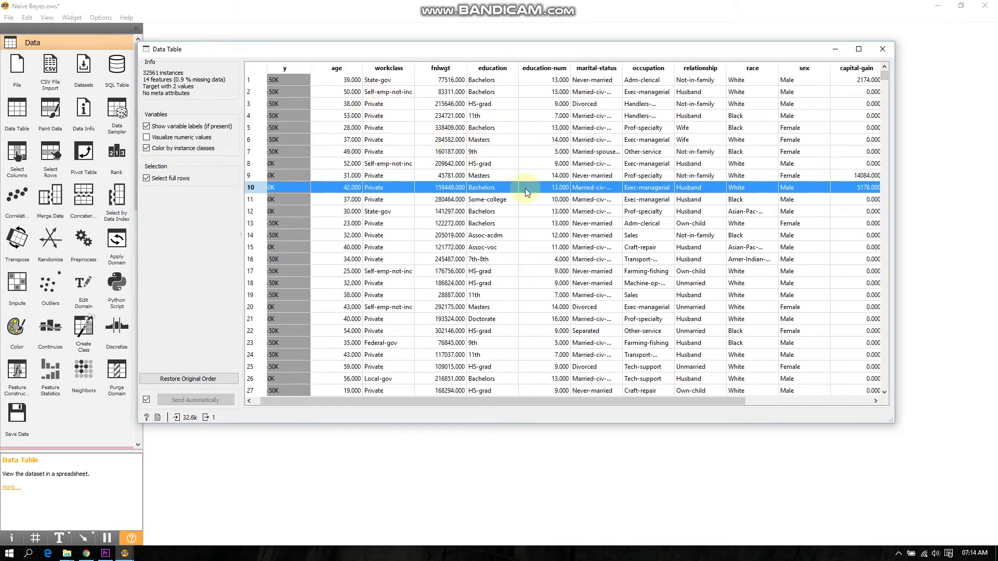
- Examine the workclass and marital-status values of several rows in the dataset table and close it
click(380, 295)
click(383, 84)
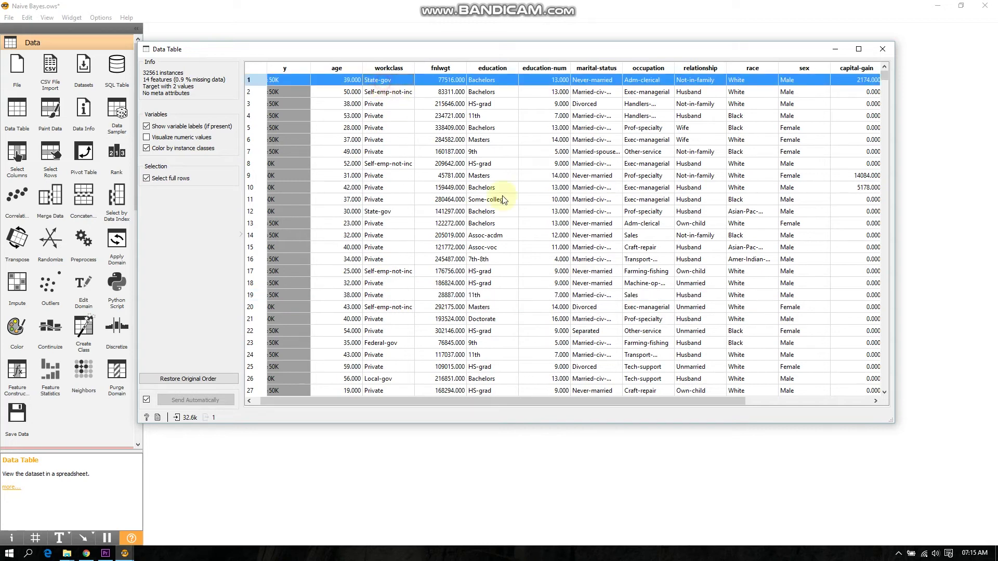
click(604, 115)
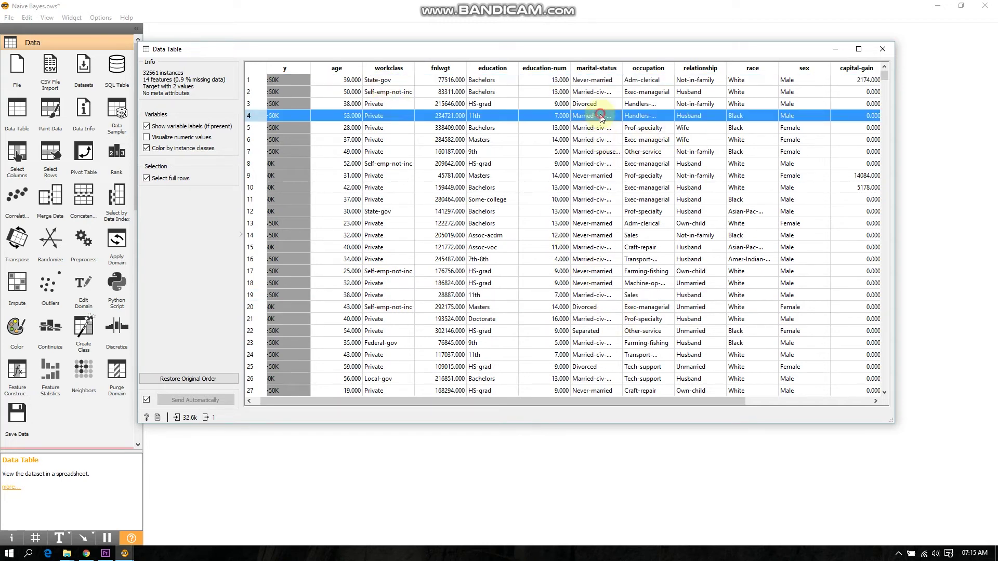
click(602, 95)
click(603, 116)
click(604, 249)
drag(606, 404, 795, 442)
click(883, 49)
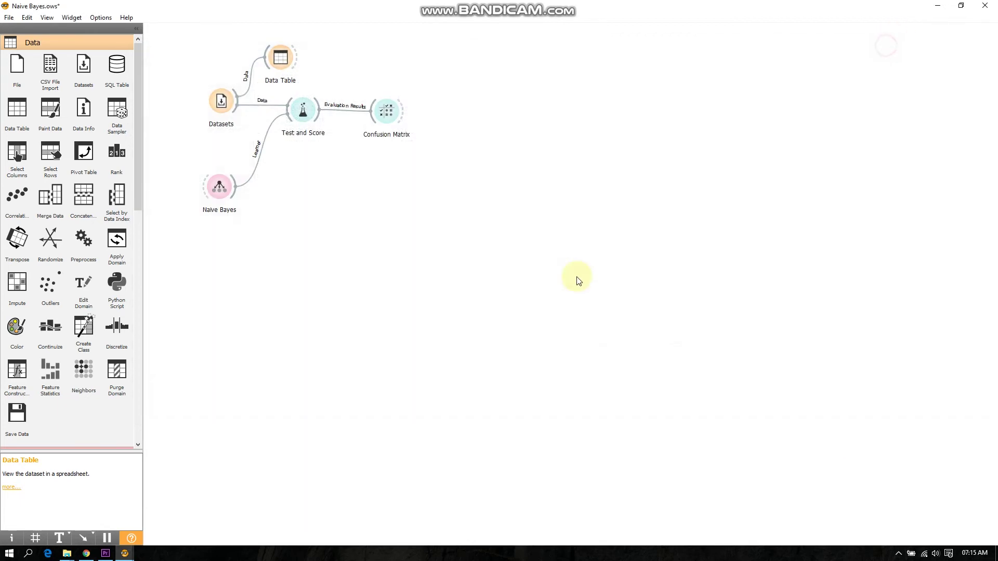
click(305, 113)
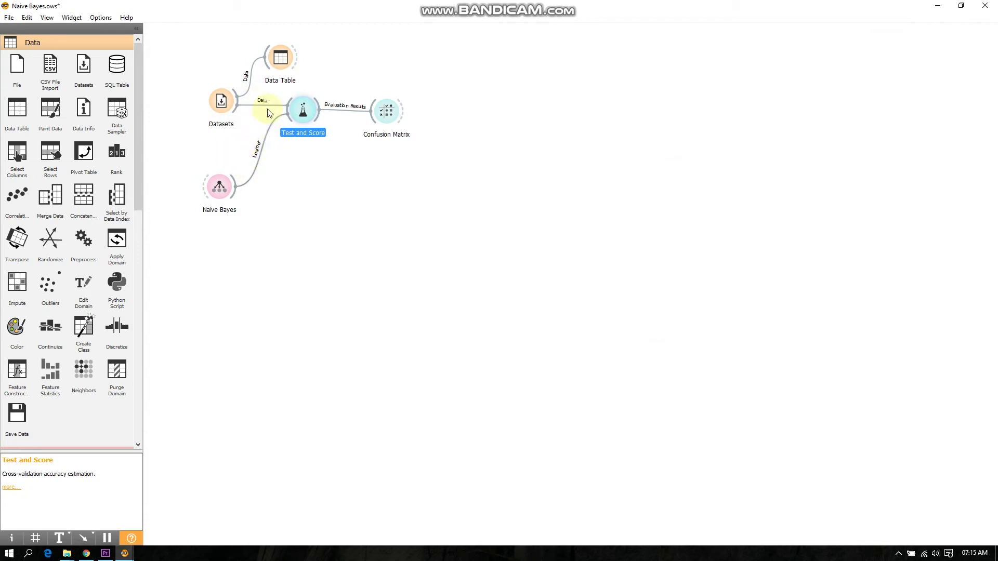
drag(139, 192, 139, 399)
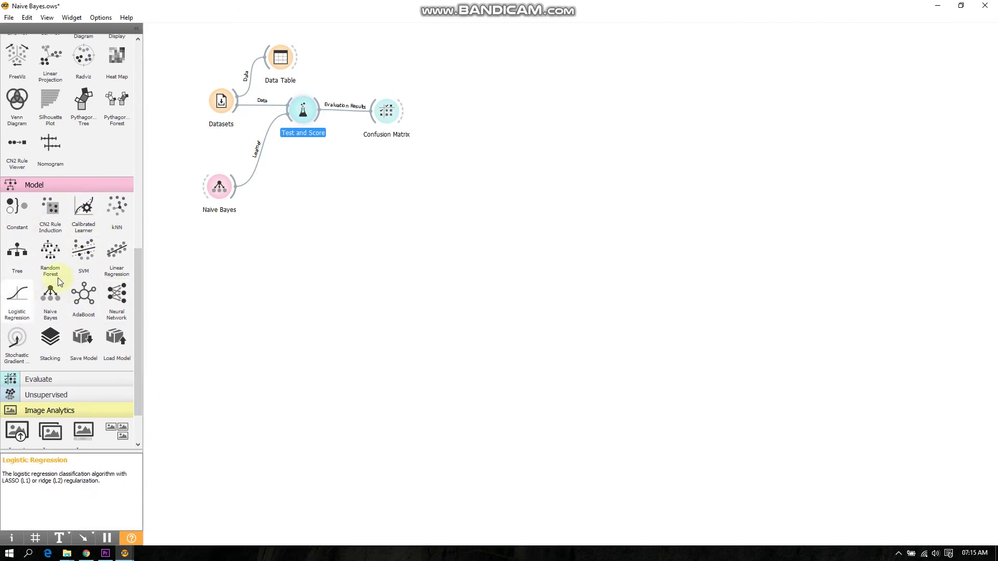
click(441, 262)
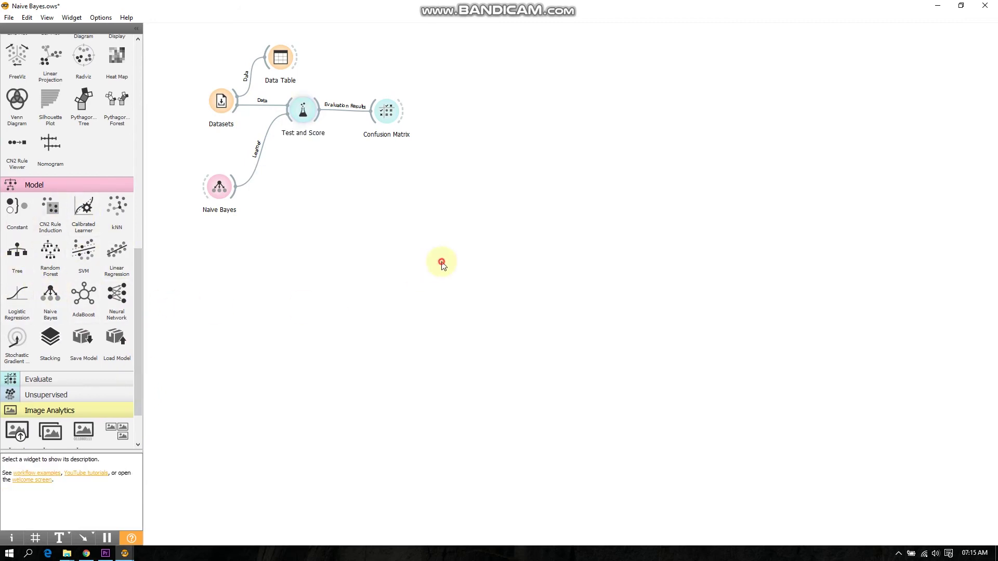
- Set the number of cross-validation folds in Test and Score to 10
double_click(303, 110)
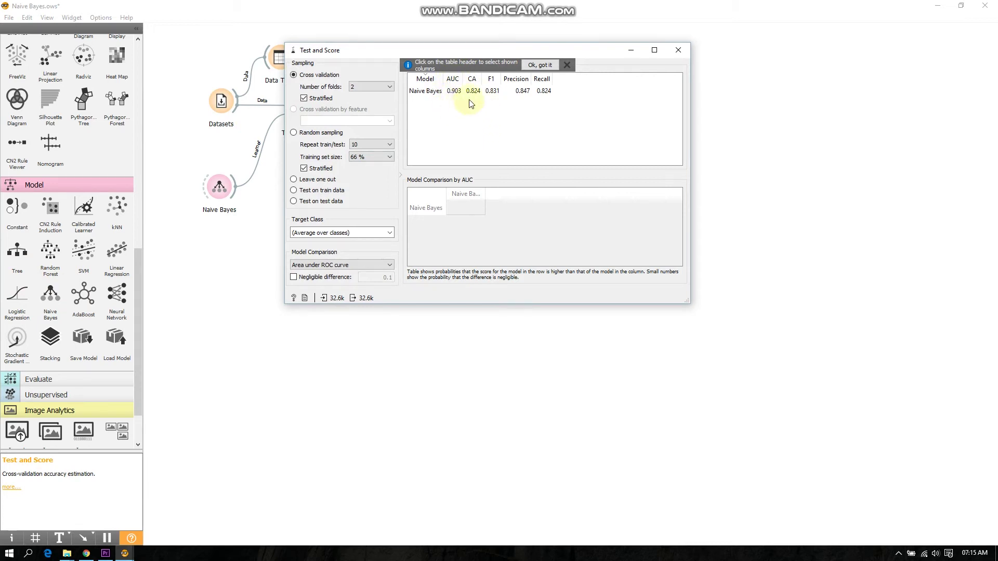
click(571, 65)
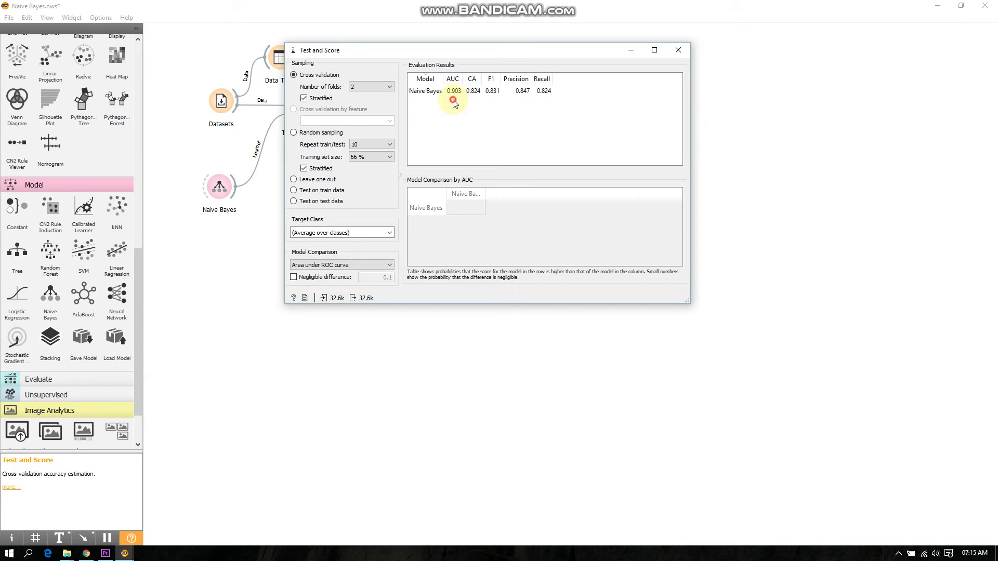
click(390, 88)
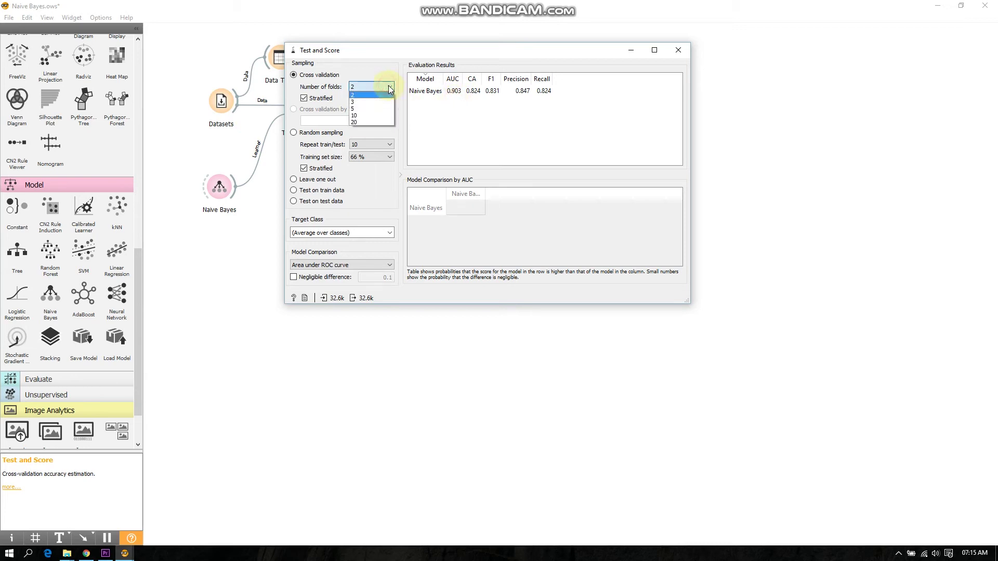
click(376, 115)
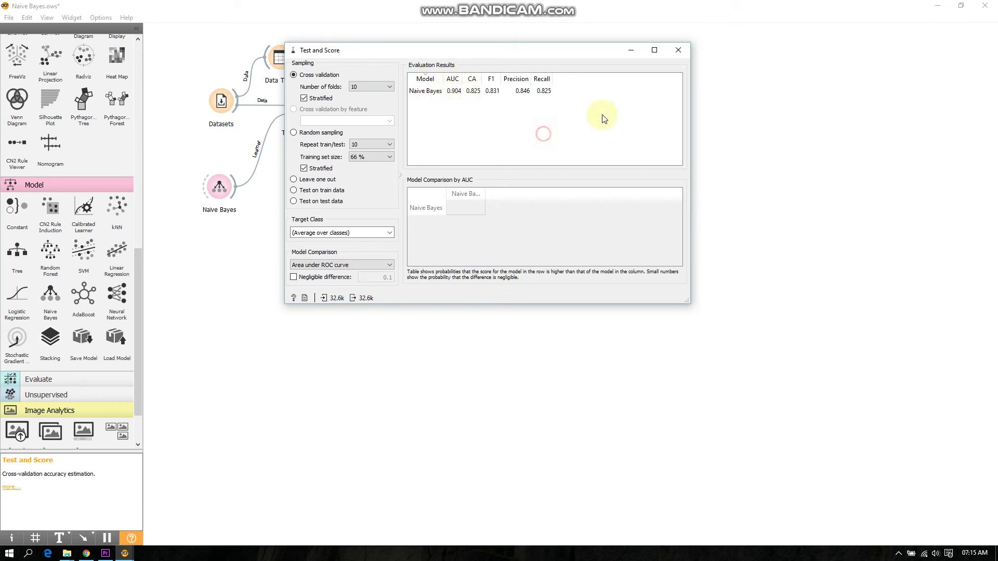
click(680, 45)
- Examine the Naive Bayes confusion matrix, selecting the misclassified instances and clearing the selection again before closing it
double_click(385, 111)
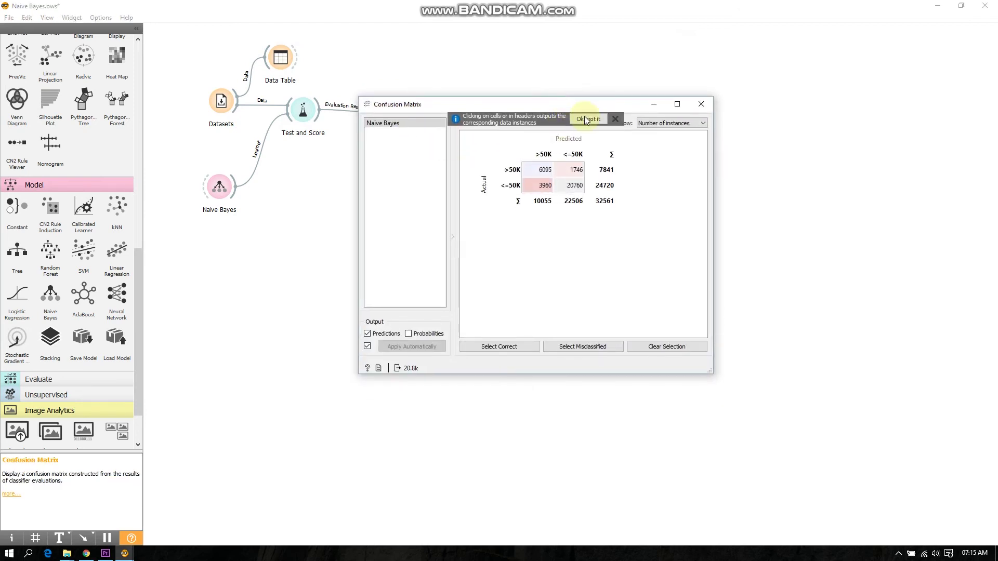
click(615, 121)
click(590, 350)
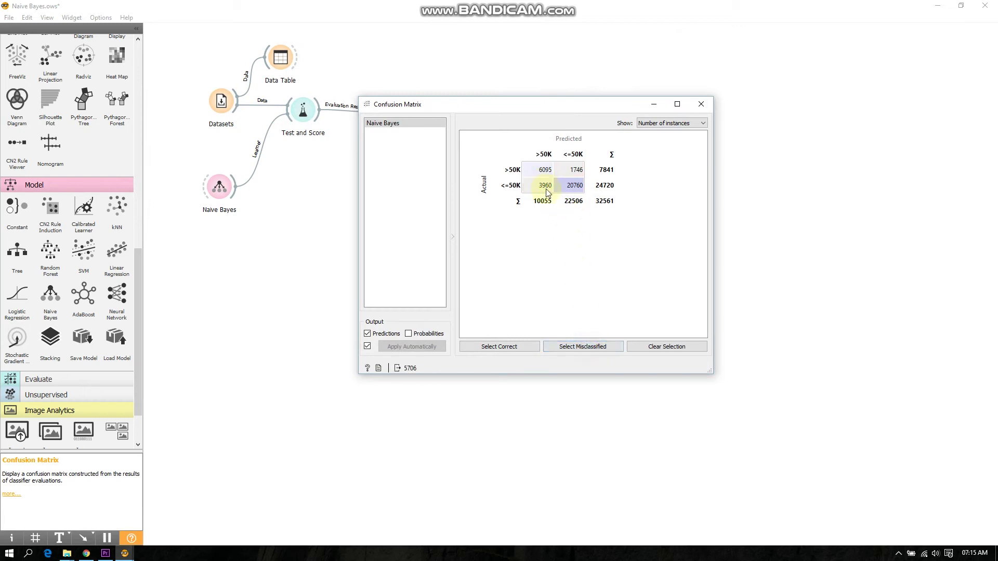
click(681, 346)
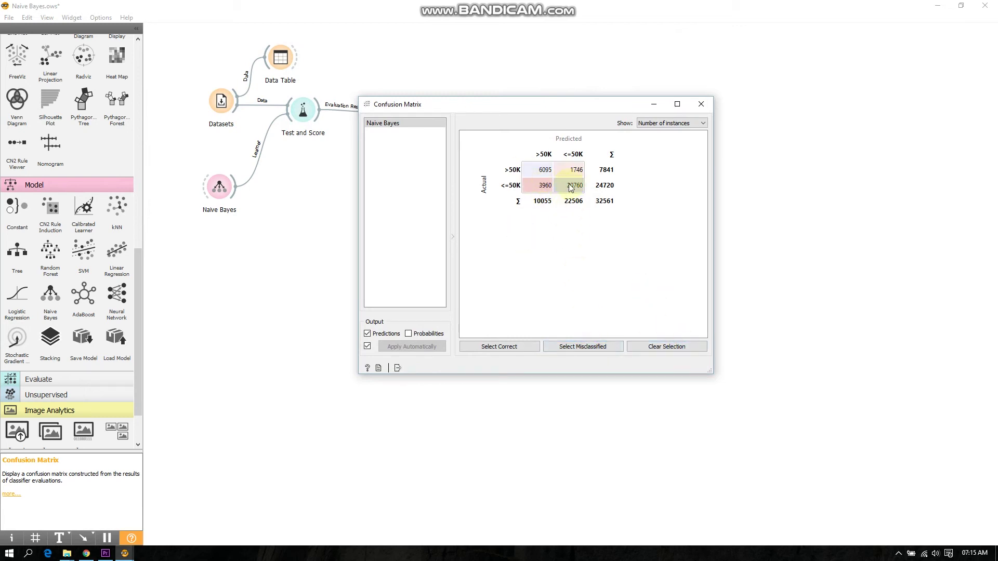
click(594, 351)
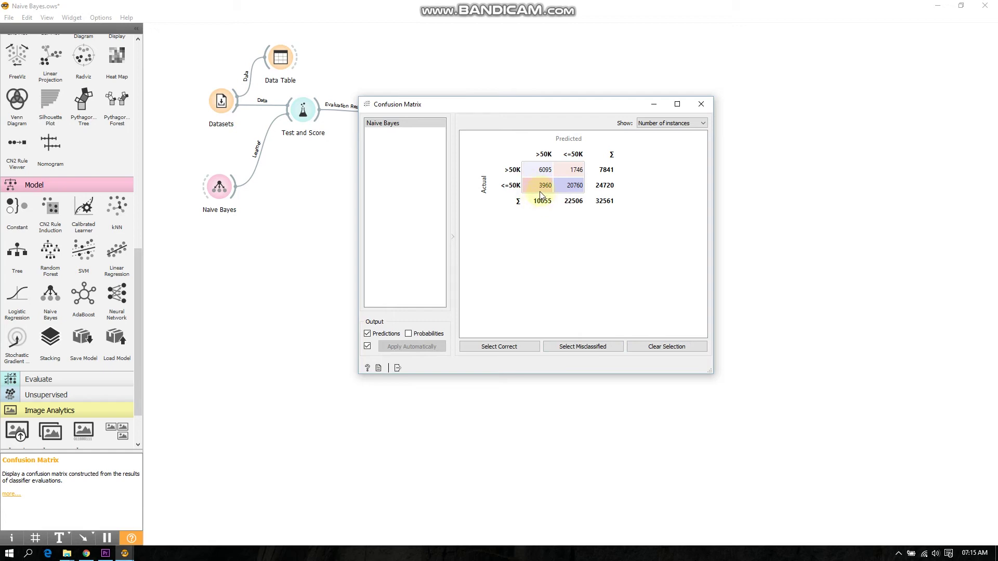
click(564, 347)
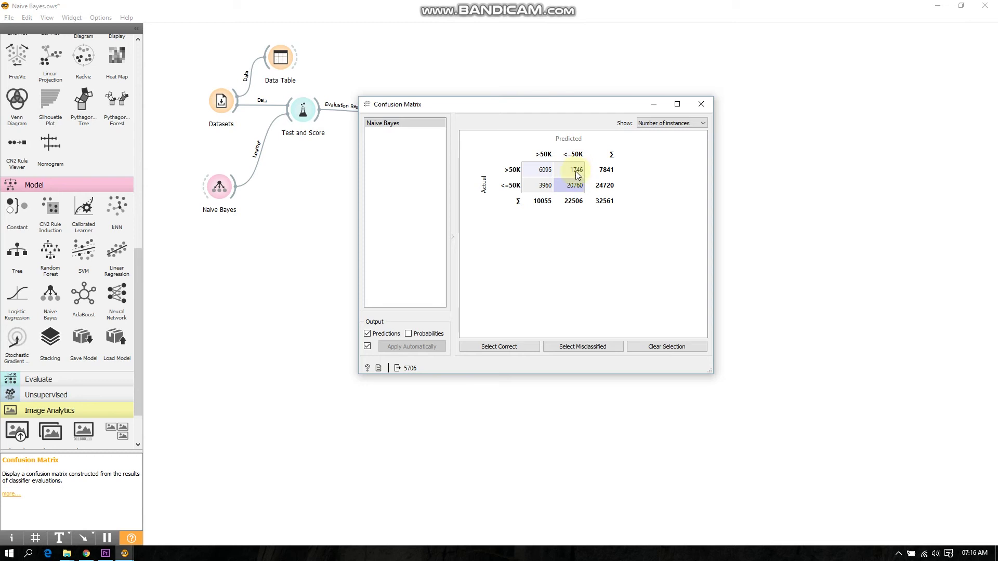
click(668, 348)
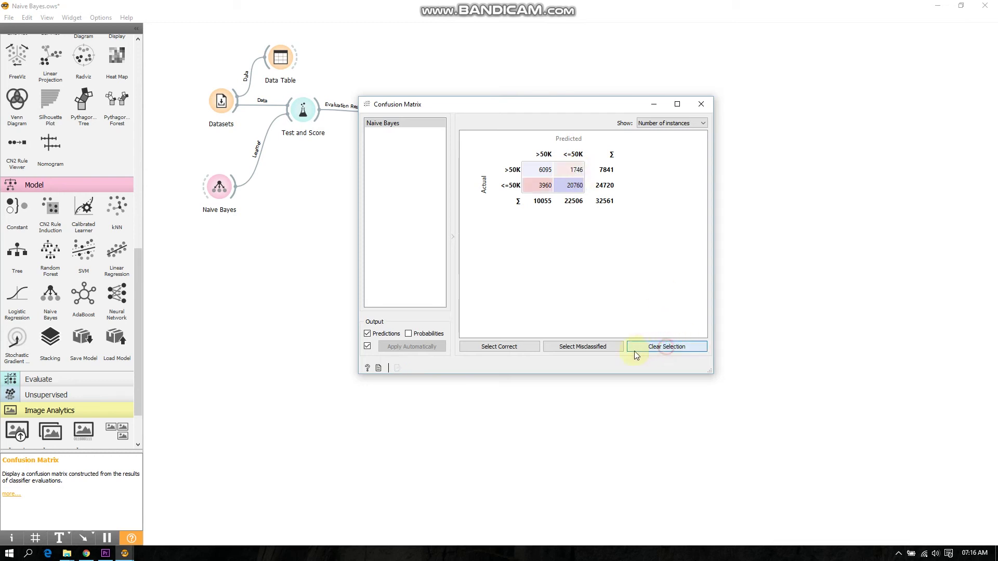
click(702, 108)
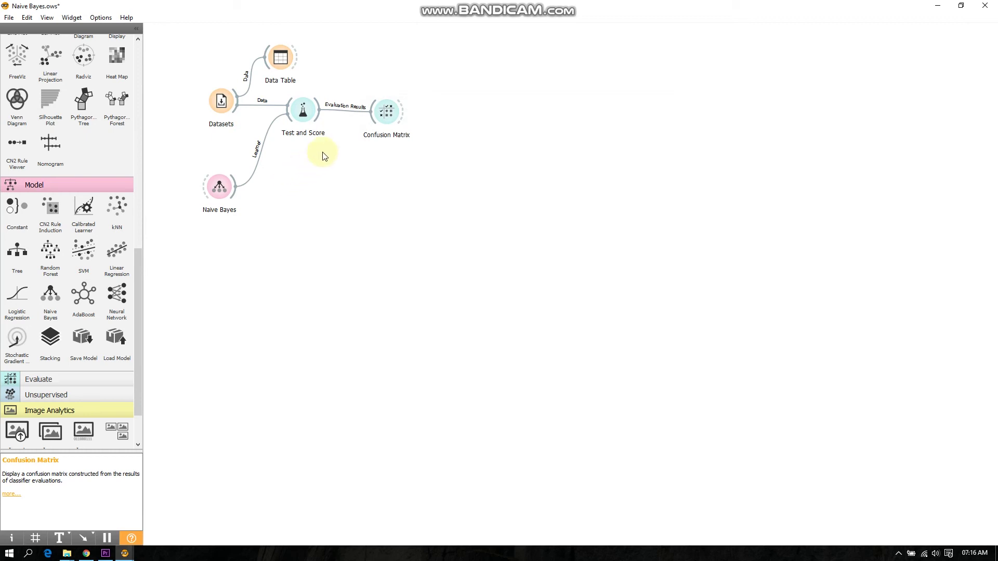
- Send the predictions of Test and Score to a new Data Table widget and open that table
drag(322, 119, 346, 177)
click(387, 229)
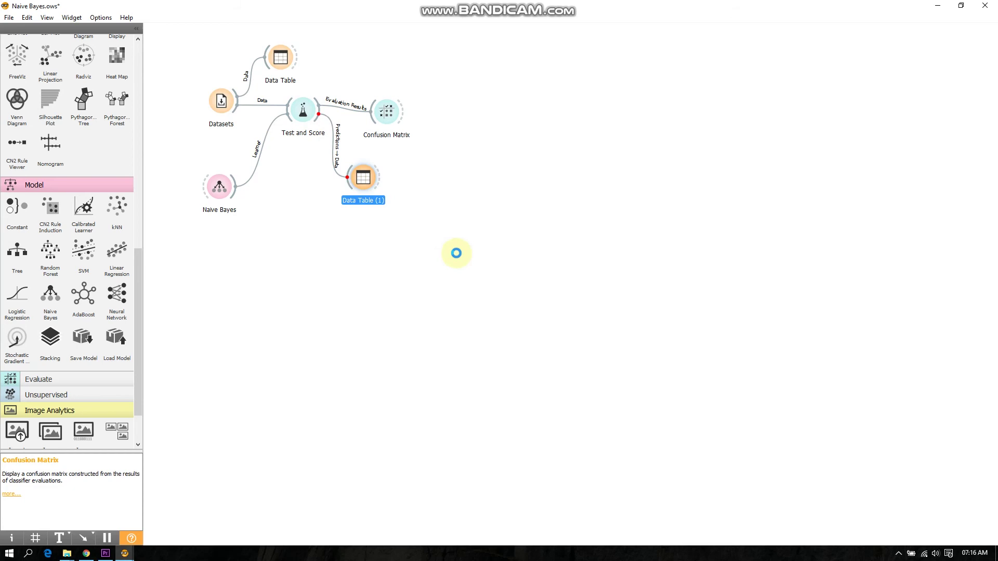
double_click(366, 177)
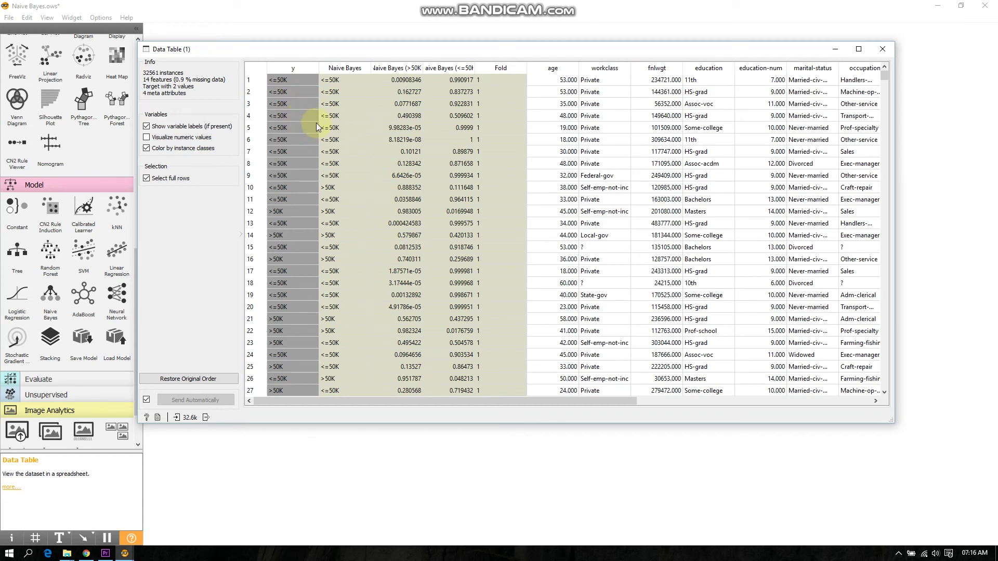
- Compare the actual and predicted classes in the first rows, widening both Naive Bayes probability columns to show their full headers
click(335, 82)
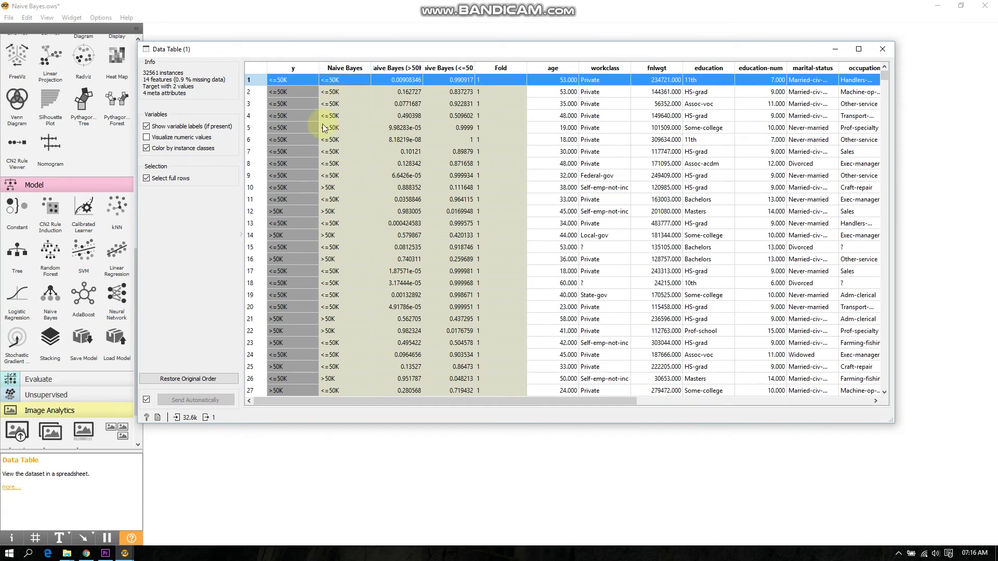
click(315, 106)
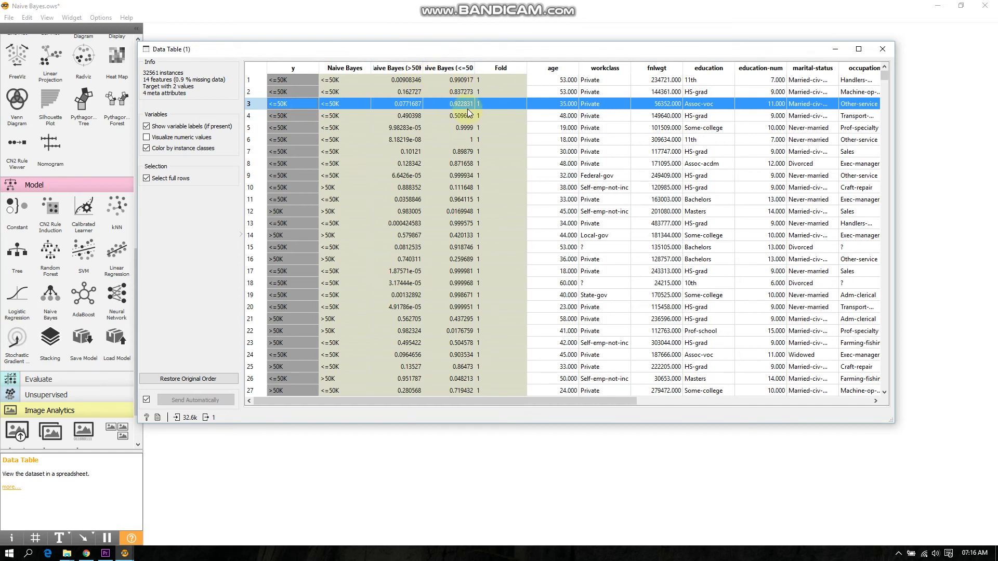
click(412, 80)
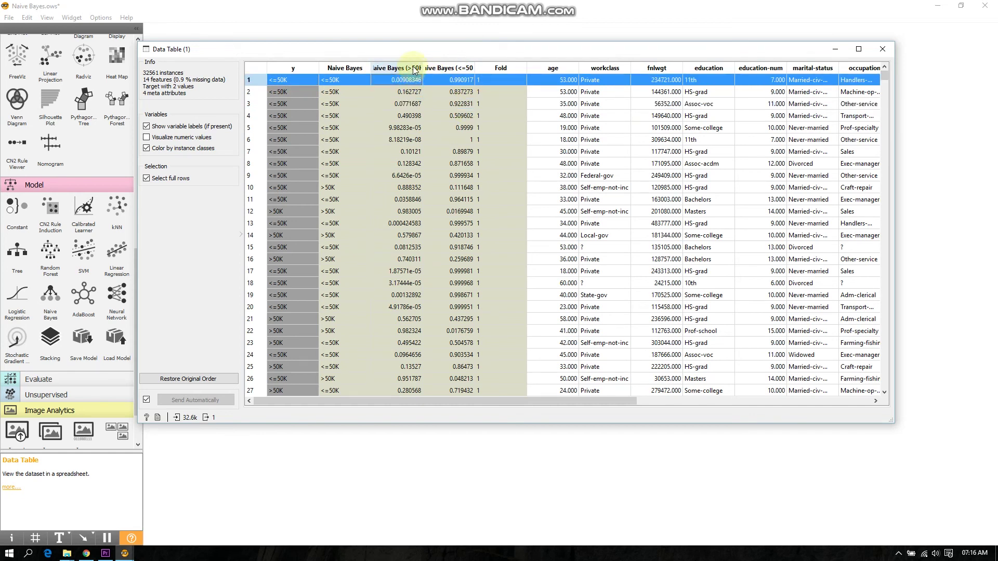
drag(423, 68, 436, 71)
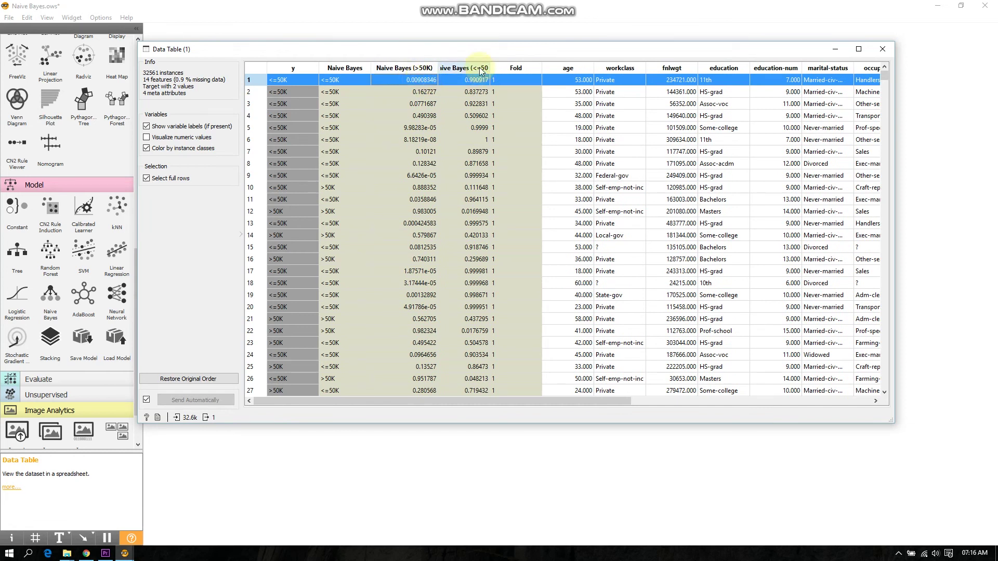
drag(489, 68, 521, 68)
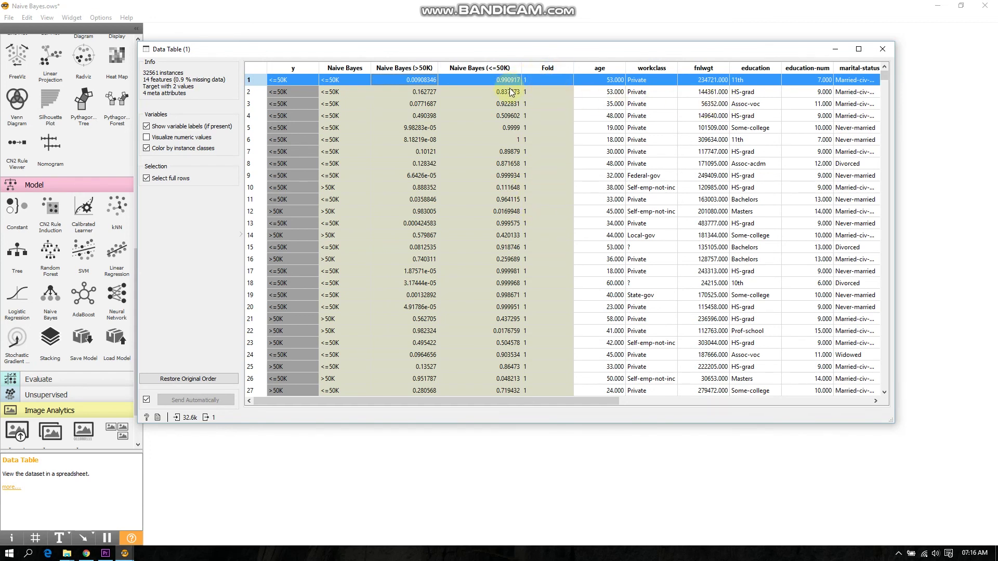
- Look through the remaining attribute columns as far as native-country and close the predictions table
drag(883, 77, 875, 51)
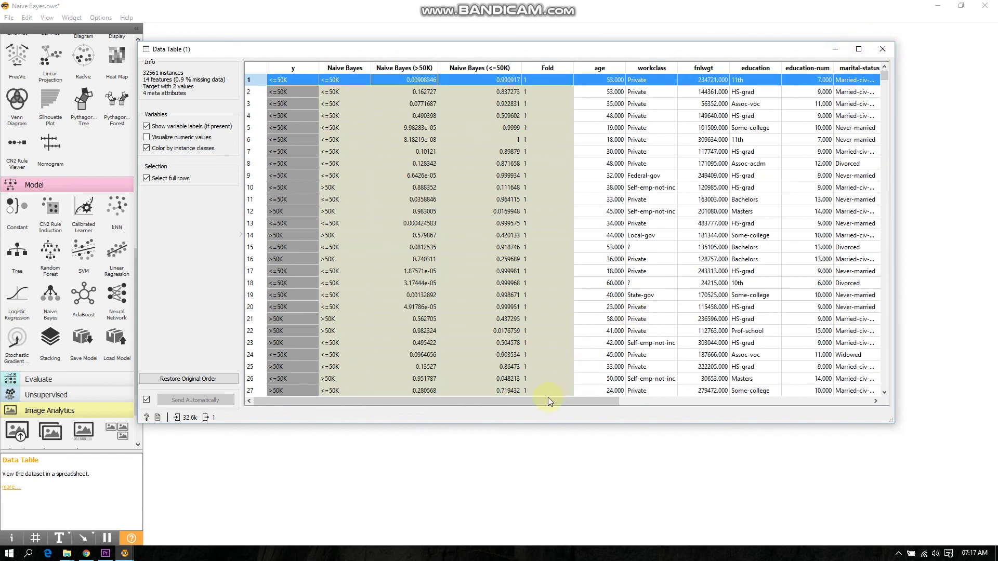
drag(536, 400, 855, 343)
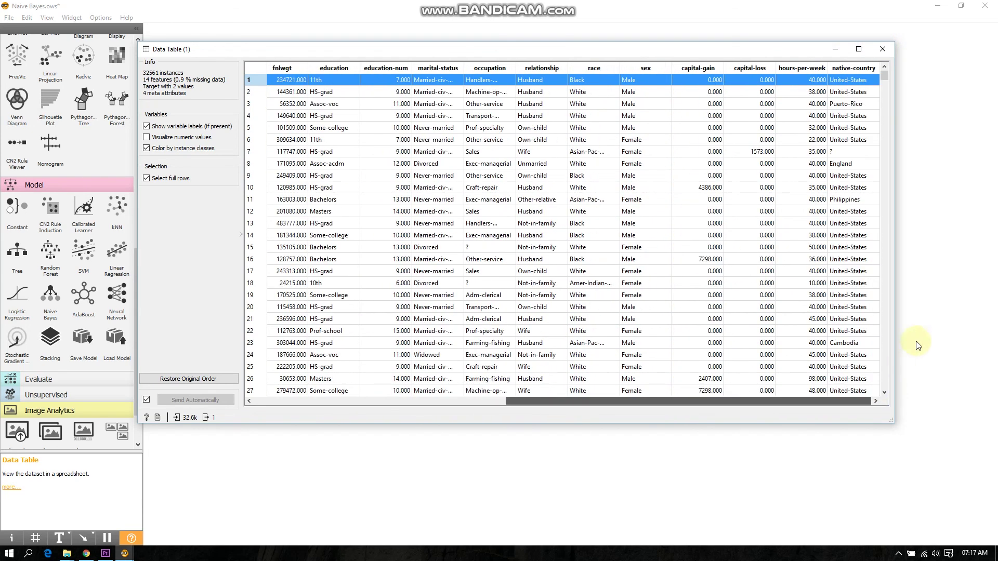
click(882, 51)
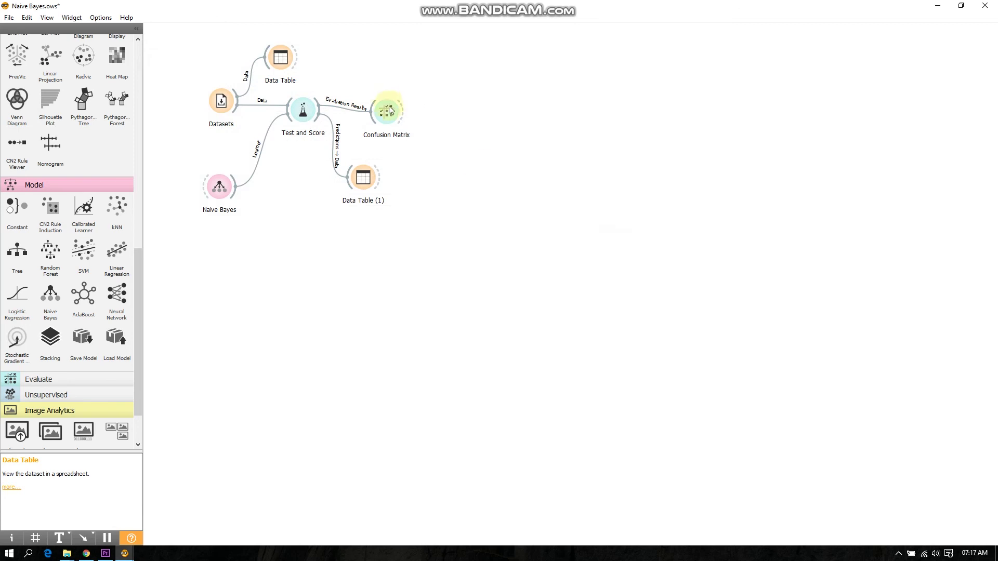
- Connect a new ROC Analysis widget to the Test and Score output and open it
drag(395, 117, 393, 115)
drag(316, 101, 361, 74)
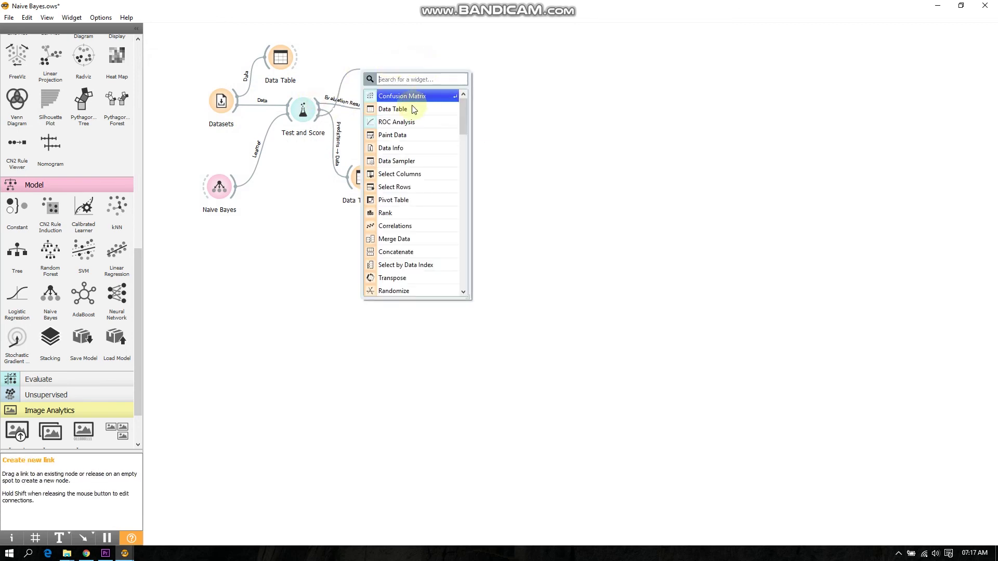
click(394, 124)
double_click(399, 86)
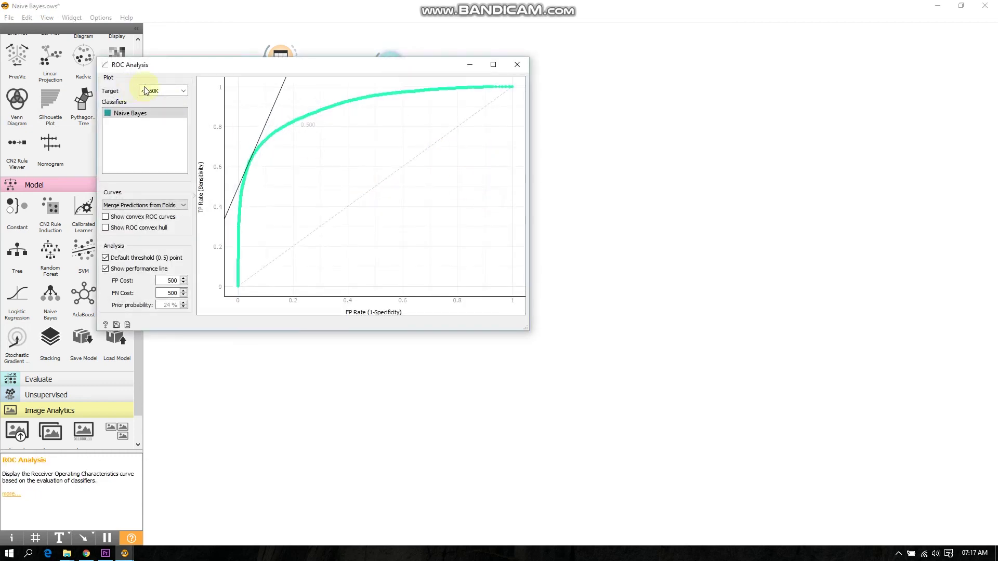
- Examine the Naive Bayes ROC curve for target class <=50K and for >50K, and close the ROC analysis
click(172, 91)
click(160, 111)
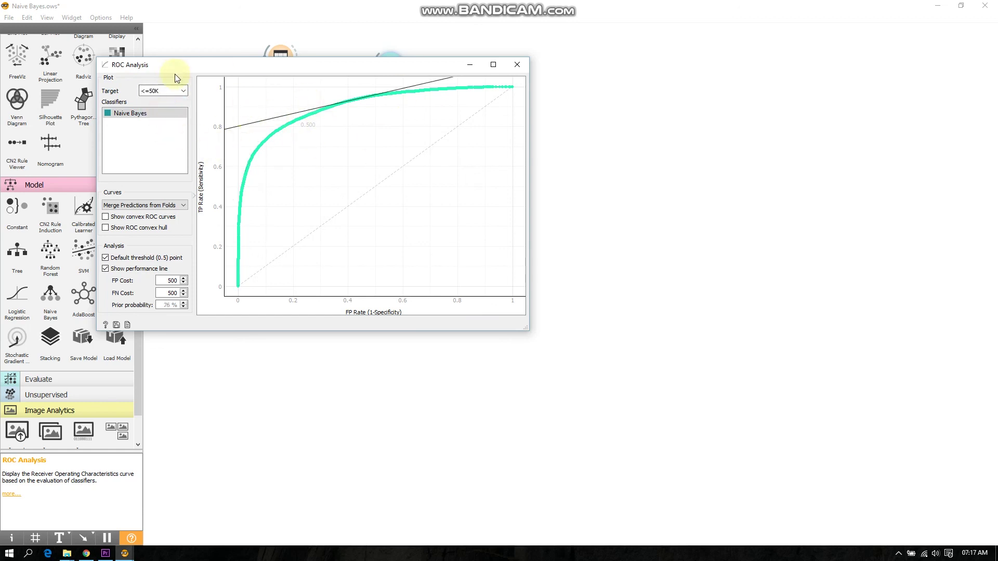
click(167, 91)
click(160, 102)
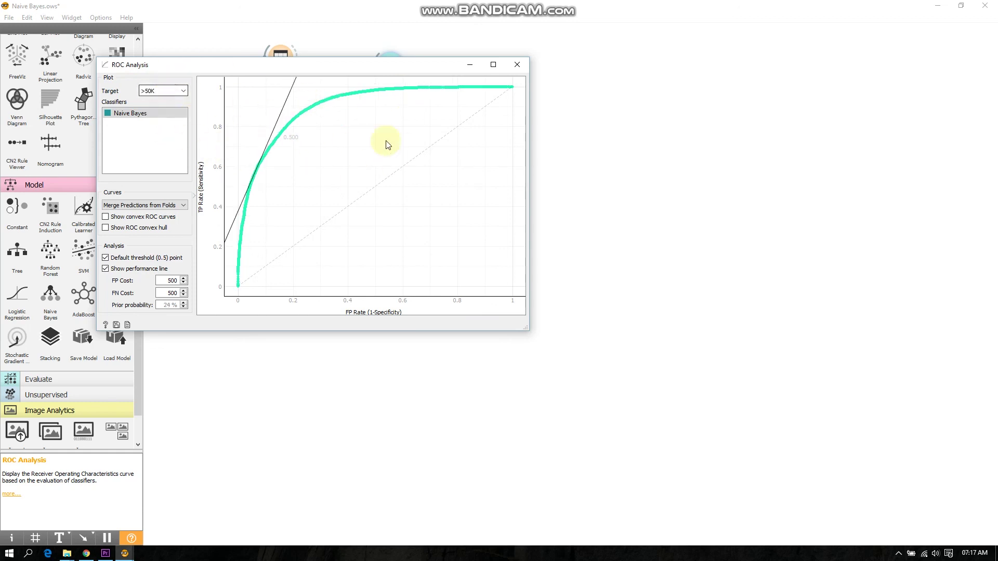
click(522, 64)
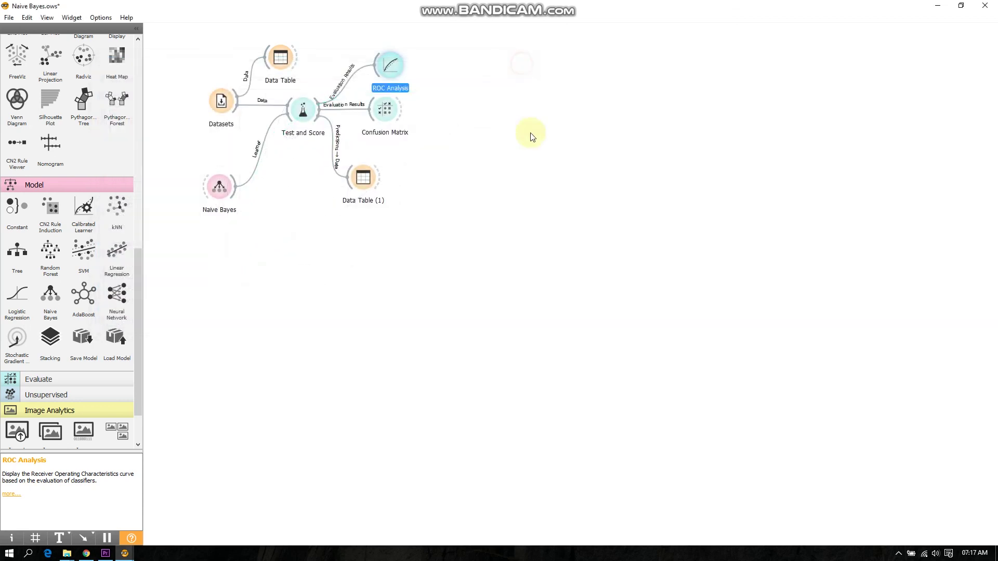
- Move the whole workflow down and toward the middle of the canvas, nudging the Data Table connected to Datasets slightly upward
drag(456, 235, 204, 35)
drag(239, 136, 275, 224)
click(553, 261)
click(423, 156)
drag(423, 156, 433, 154)
drag(317, 146, 317, 133)
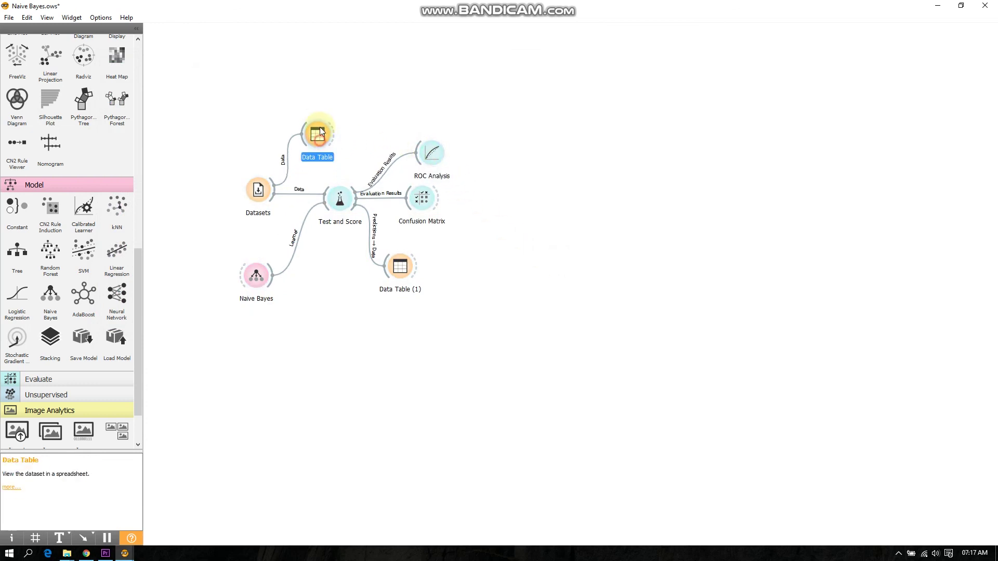
- Spread the Confusion Matrix, ROC Analysis and Data Table (1) widgets farther away from Test and Score
drag(421, 205, 458, 210)
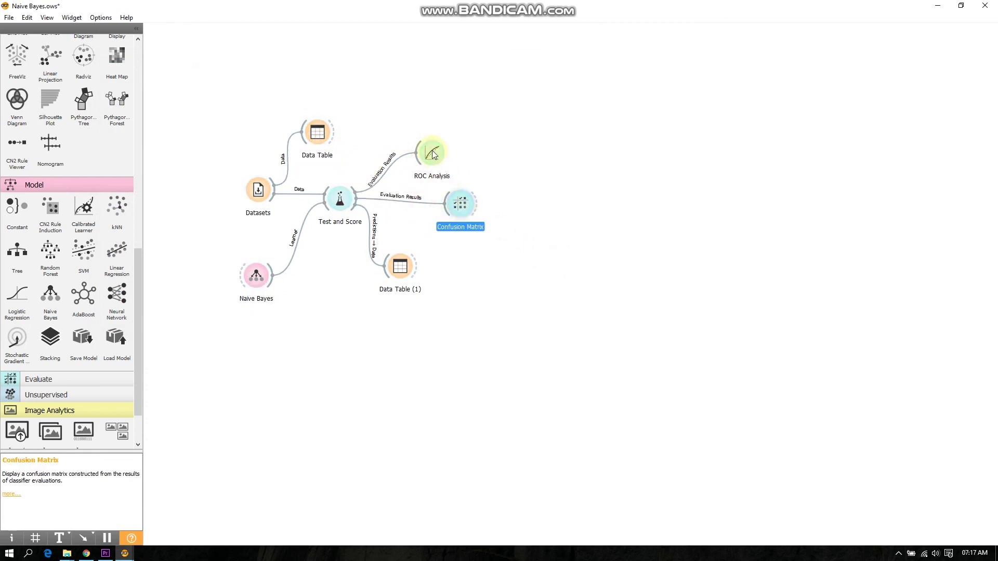
drag(433, 154, 476, 158)
drag(416, 267, 456, 298)
click(392, 265)
drag(407, 272, 448, 289)
click(538, 288)
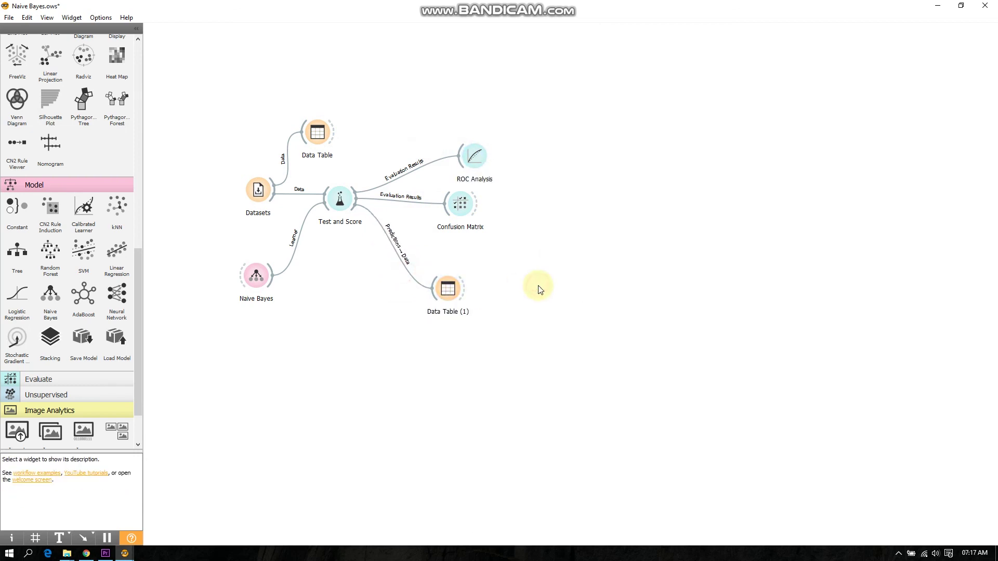